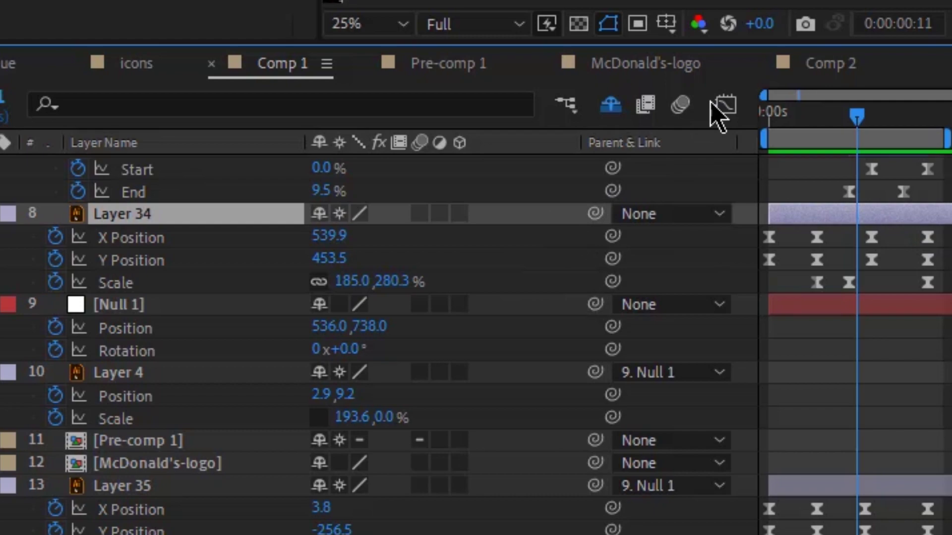
- Examine Layer 34's Y Position and Scale value curves in the graph editor and scrub to 0:00:01:08
{"action": "left_click", "coordinate": [723, 105]}
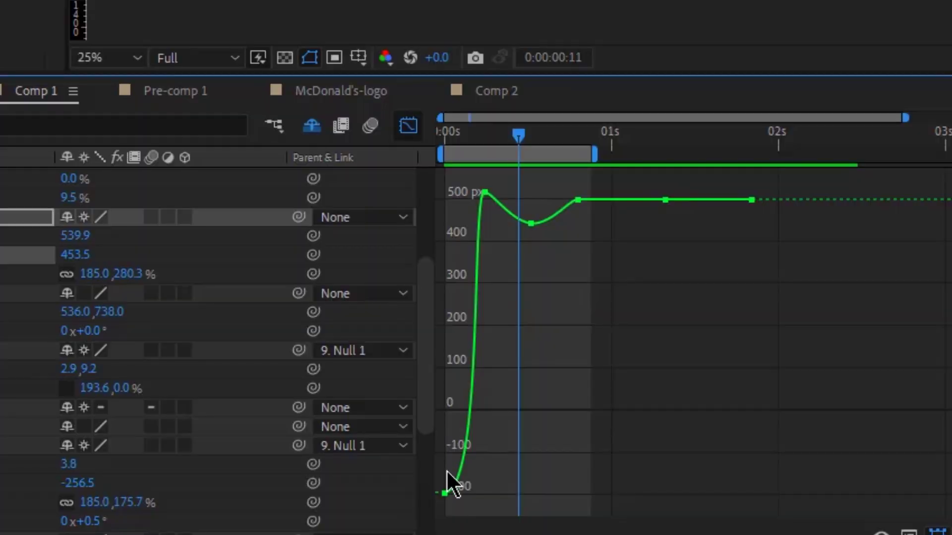
{"action": "left_click", "coordinate": [126, 407]}
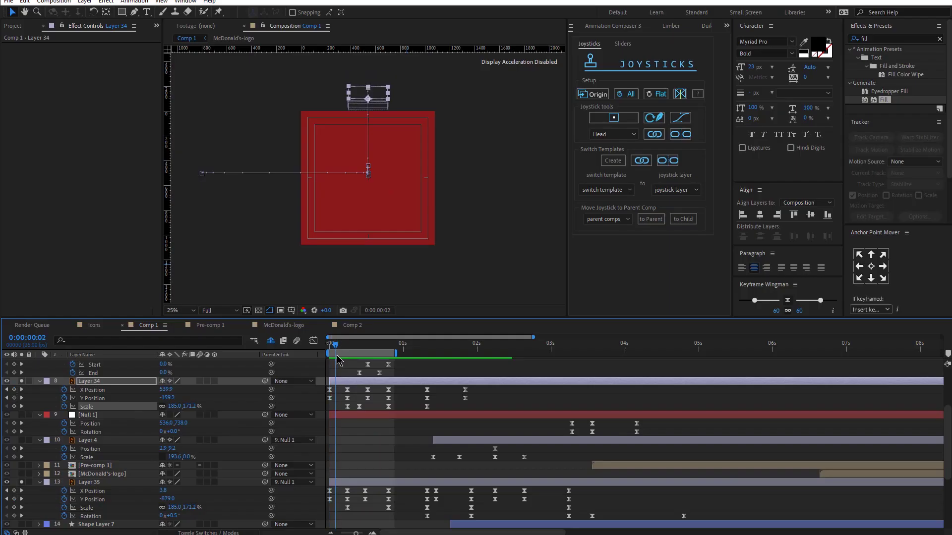
{"action": "left_click_drag", "start_coordinate": [335, 355], "coordinate": [427, 362]}
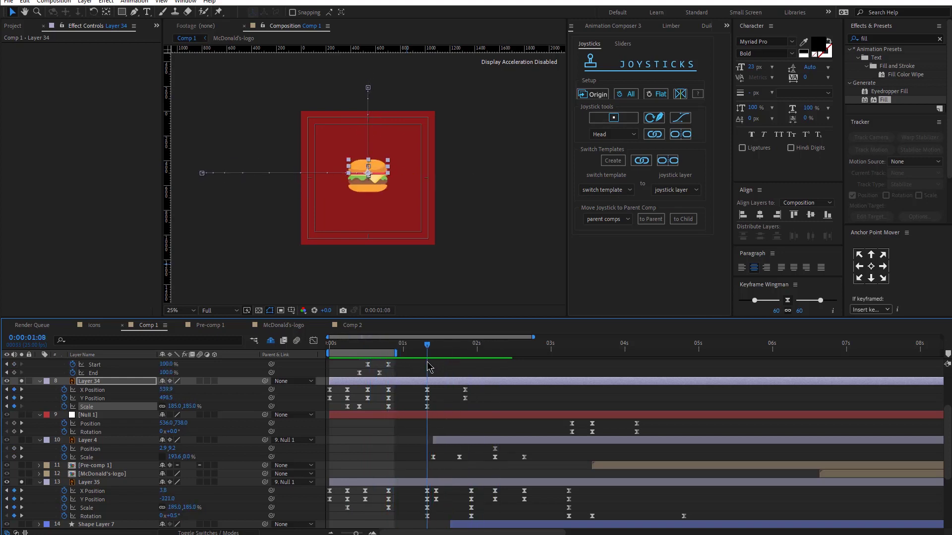
- Extend the end of Comp 1's work area to about 0:00:02:17 and scrub back to 0:00:01:08
{"action": "left_click_drag", "start_coordinate": [498, 360], "coordinate": [528, 353]}
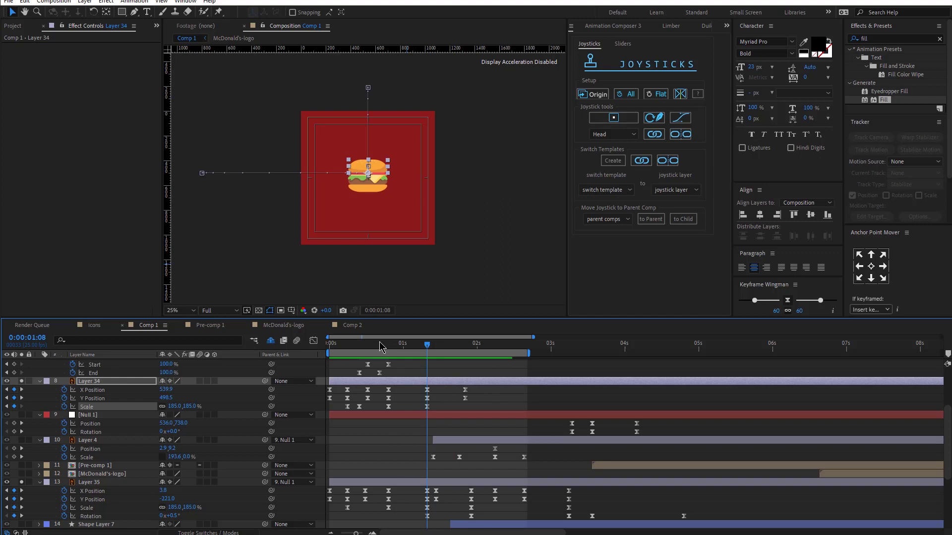
{"action": "left_click_drag", "start_coordinate": [381, 346], "coordinate": [428, 386]}
{"action": "left_click", "coordinate": [381, 102]}
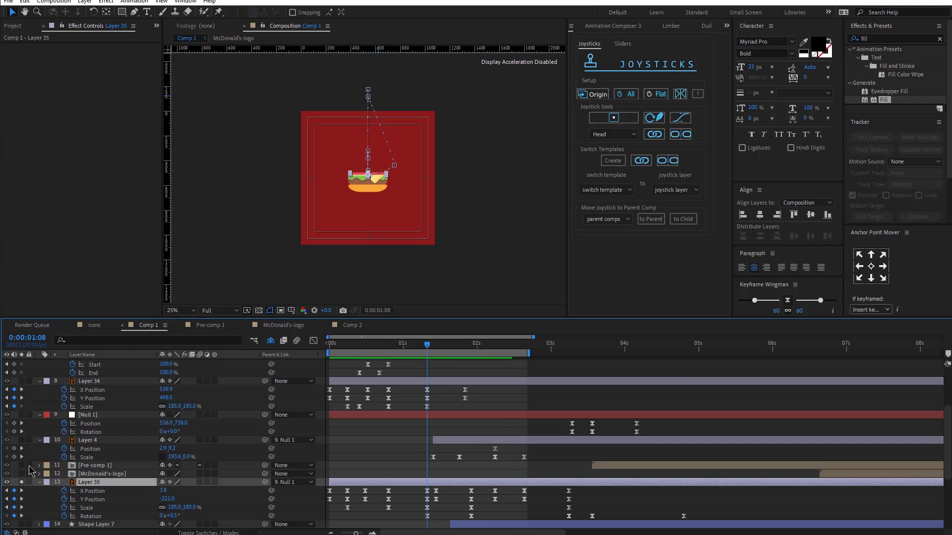
- Preview the soloed Layer 35's animation, scrub it to 0:00:02:17, and turn off its solo
{"action": "scroll", "coordinate": [27, 446], "scroll_direction": "down", "scroll_amount": 3}
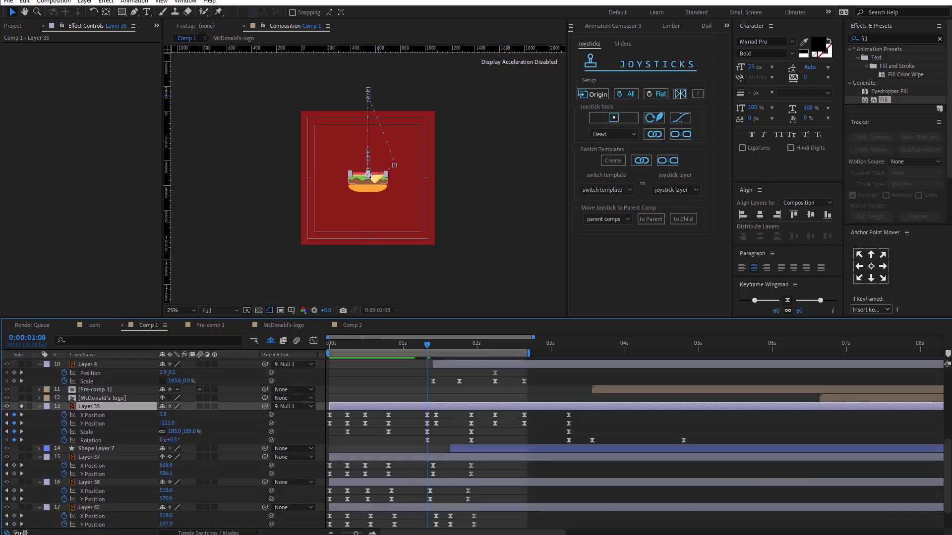
{"action": "scroll", "coordinate": [24, 532], "scroll_direction": "down", "scroll_amount": 1}
{"action": "key", "text": "space"}
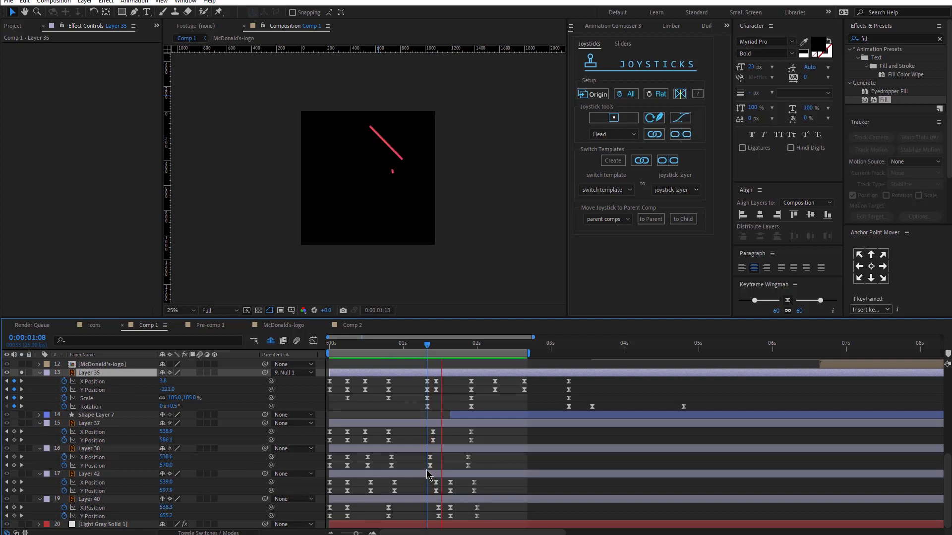
{"action": "key", "text": "space"}
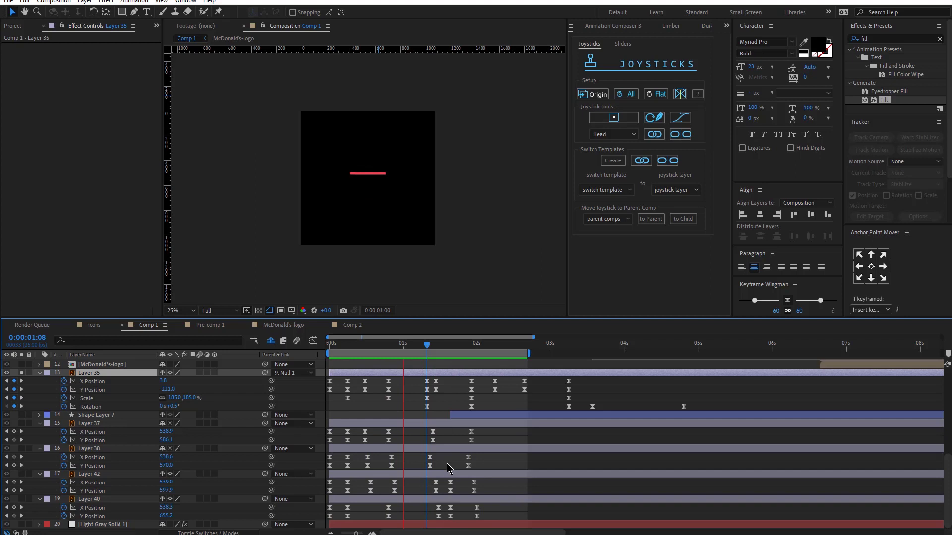
{"action": "key", "text": "space"}
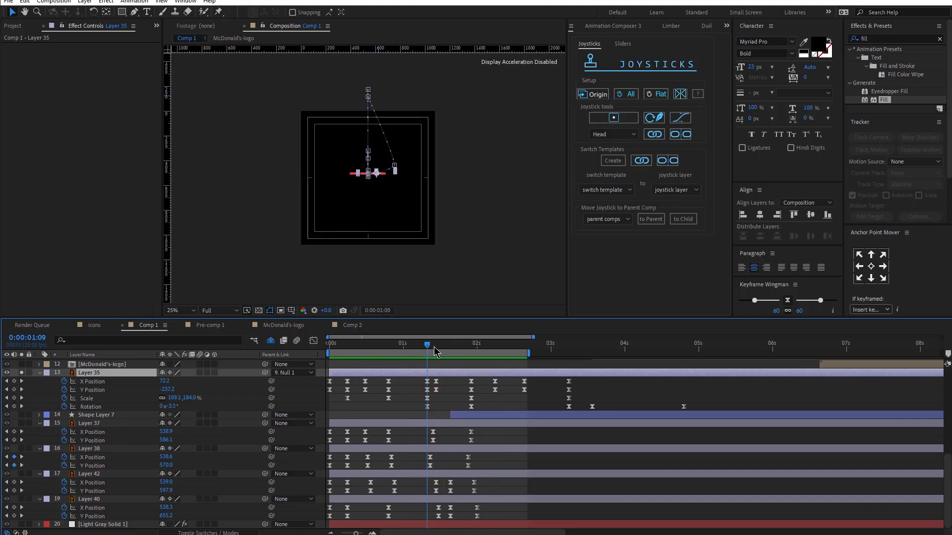
{"action": "left_click_drag", "start_coordinate": [427, 346], "coordinate": [529, 345]}
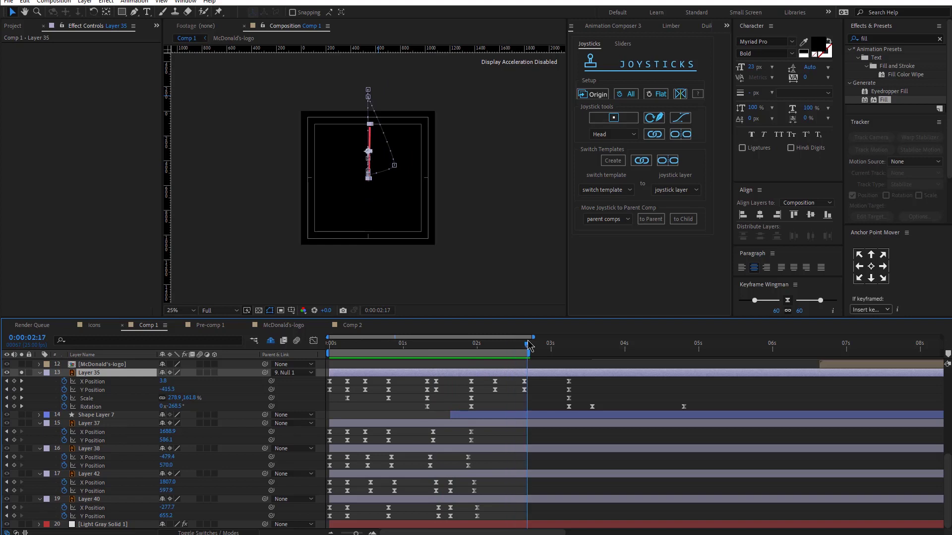
{"action": "scroll", "coordinate": [70, 420], "scroll_direction": "up", "scroll_amount": 3}
{"action": "left_click", "coordinate": [22, 448]}
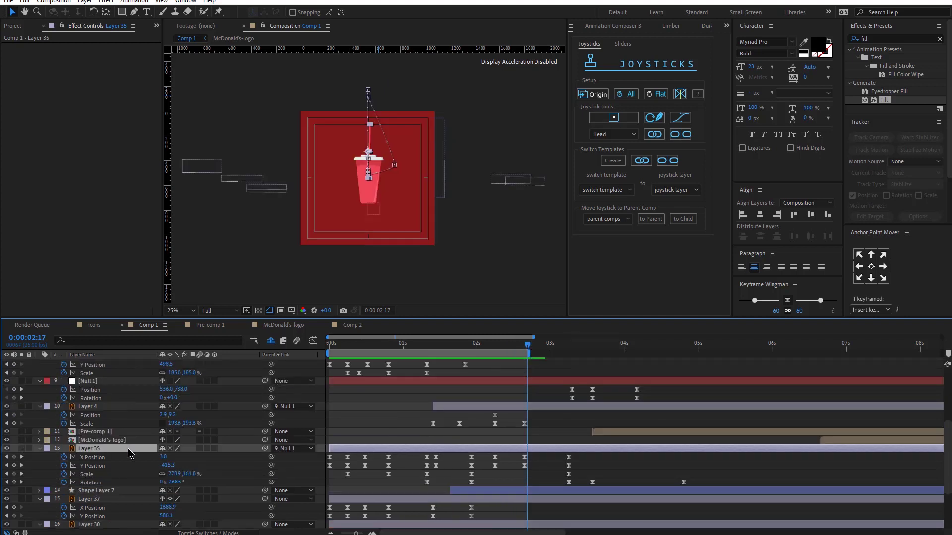
- Solo Layer 4, move to 0:00:01:09 and preview the cup's animation on its own
{"action": "left_click", "coordinate": [461, 409]}
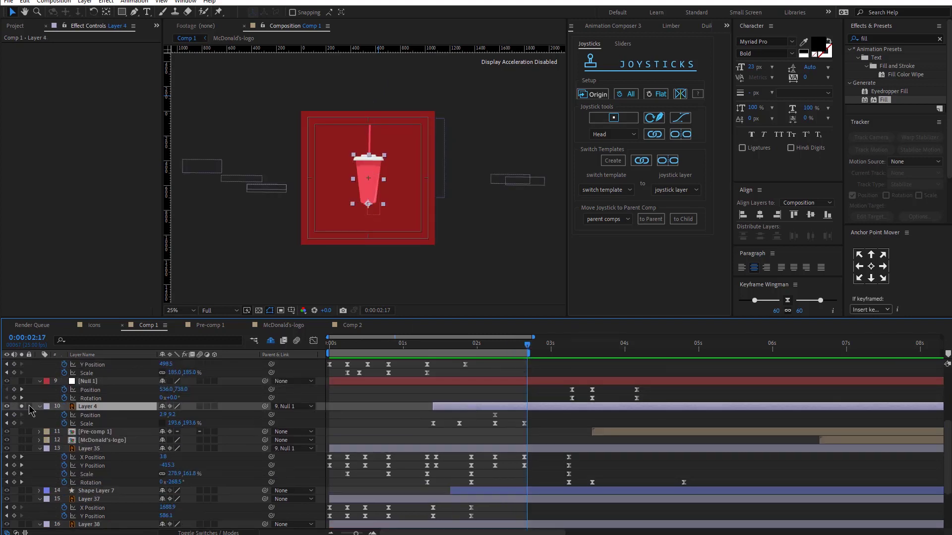
{"action": "left_click", "coordinate": [431, 347]}
{"action": "key", "text": "space"}
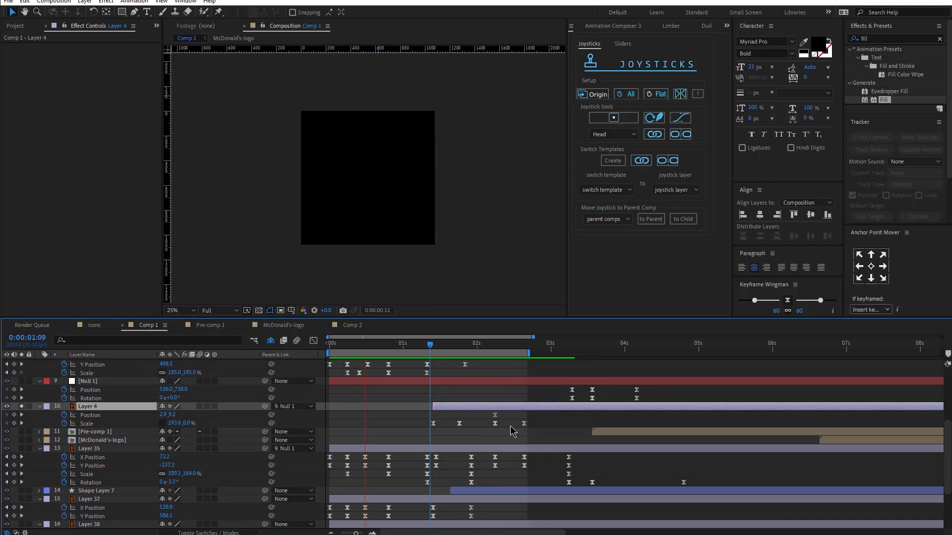
{"action": "key", "text": "space"}
- Select Layer 4's Scale keyframes, examine their value curve and first keyframe's handle in the graph editor, and preview the motion
{"action": "left_click_drag", "start_coordinate": [420, 419], "coordinate": [548, 449]}
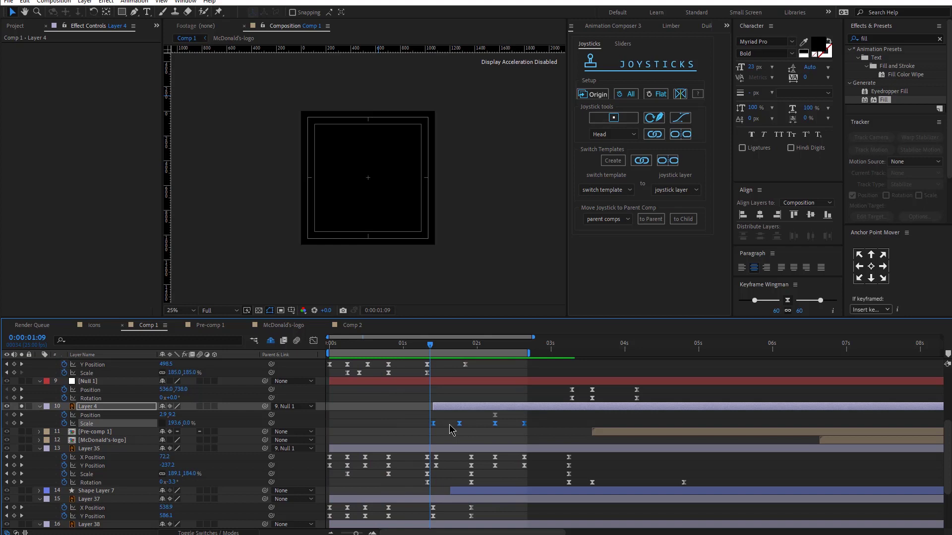
{"action": "left_click", "coordinate": [313, 341]}
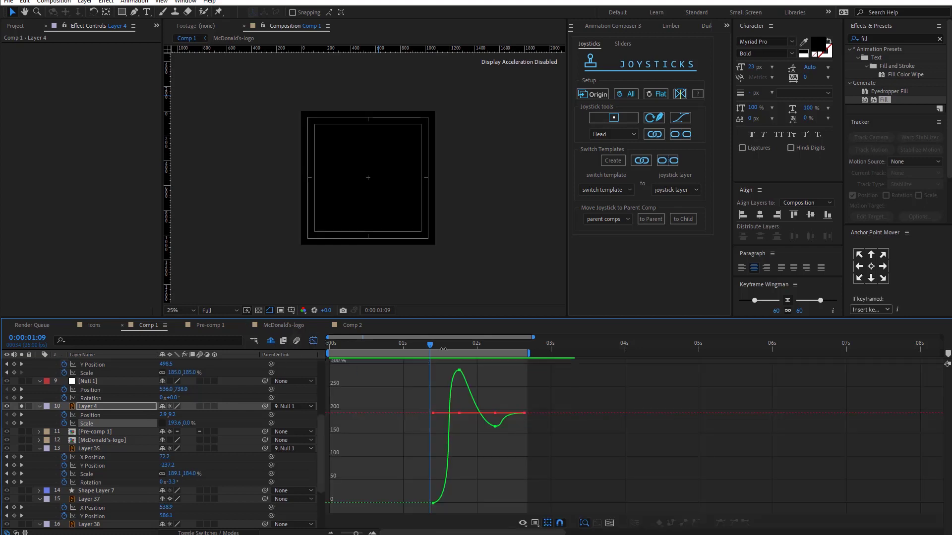
{"action": "left_click", "coordinate": [433, 503]}
{"action": "left_click_drag", "start_coordinate": [460, 503], "coordinate": [459, 503]}
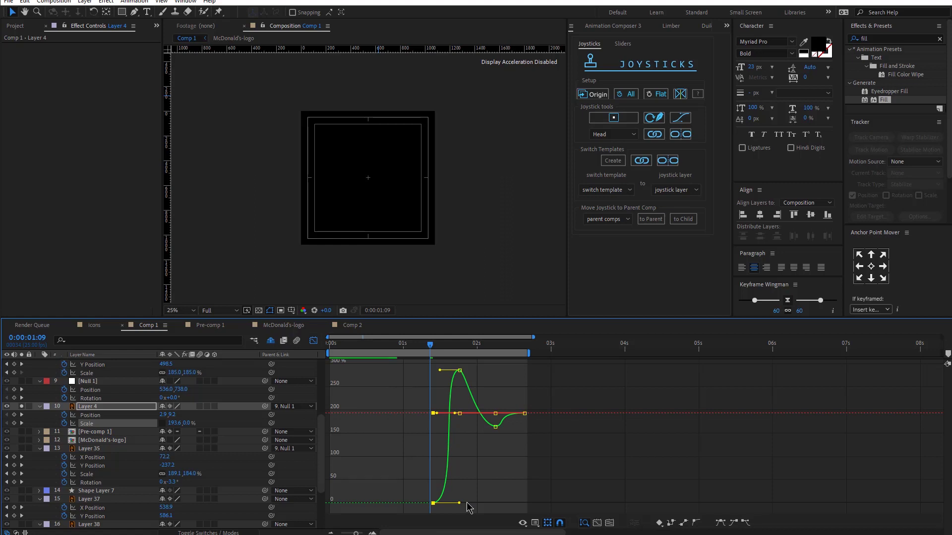
{"action": "key", "text": "space"}
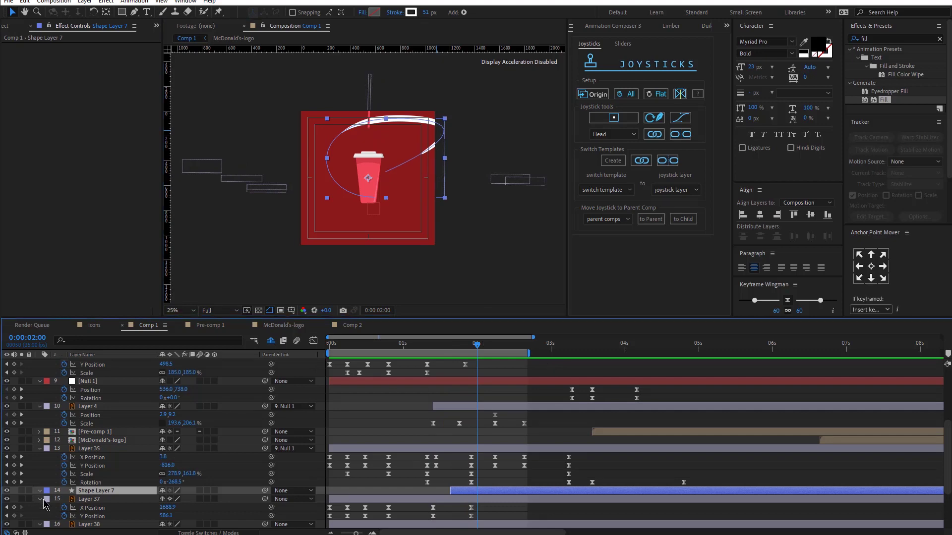
- Expand Shape Layer 7's contents to Trim Paths 1 and select its Start and End keyframes
{"action": "left_click", "coordinate": [39, 490]}
{"action": "left_click", "coordinate": [48, 499]}
{"action": "scroll", "coordinate": [48, 499], "scroll_direction": "down", "scroll_amount": 3}
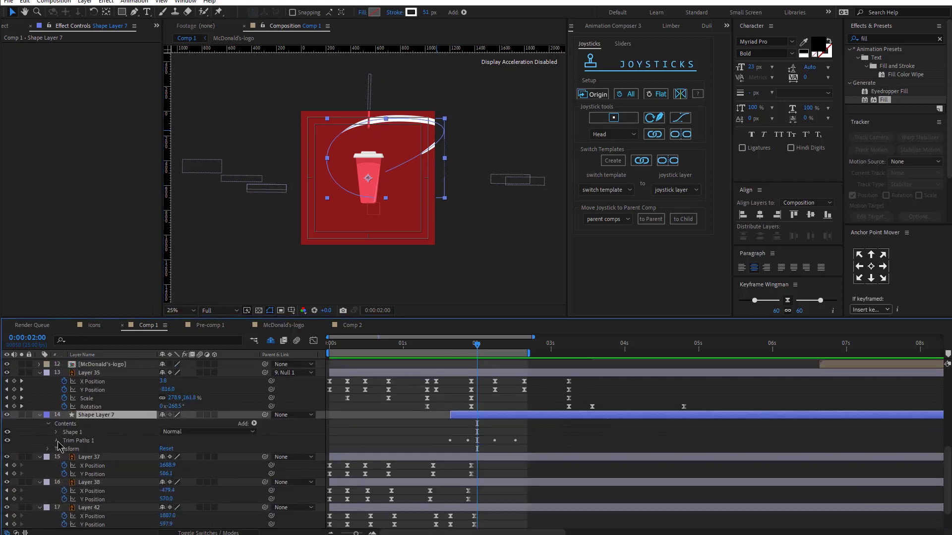
{"action": "left_click", "coordinate": [56, 441]}
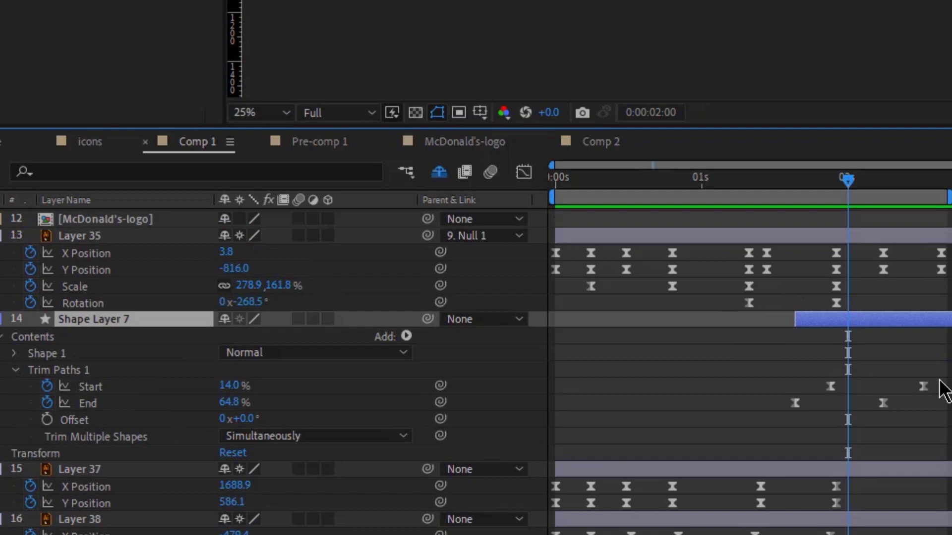
{"action": "left_click_drag", "start_coordinate": [944, 375], "coordinate": [737, 416]}
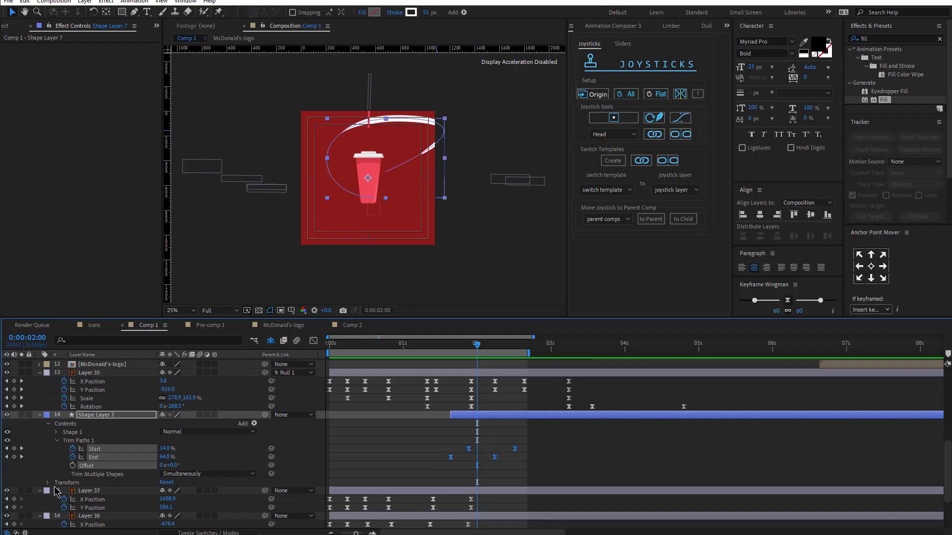
- Expand Shape Layer 7's Transform, Shape 1, Stroke 1 and Taper settings to examine the tapered stroke
{"action": "left_click", "coordinate": [49, 483]}
{"action": "left_click", "coordinate": [56, 432]}
{"action": "scroll", "coordinate": [68, 420], "scroll_direction": "down", "scroll_amount": 3}
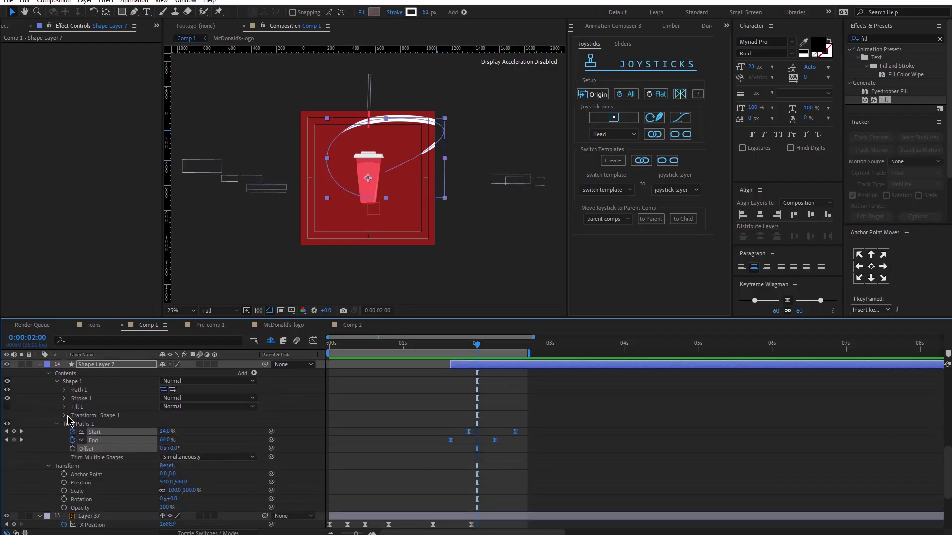
{"action": "left_click", "coordinate": [64, 398]}
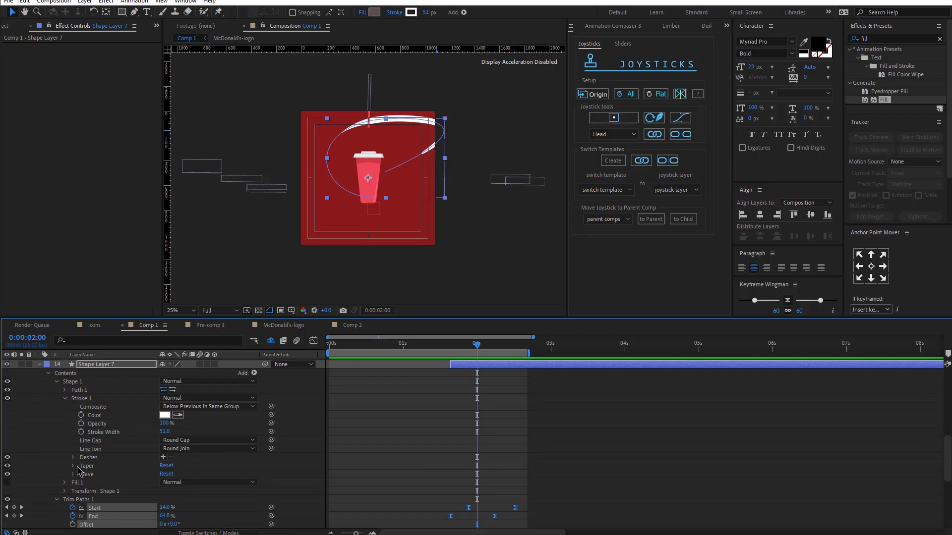
{"action": "left_click", "coordinate": [74, 466]}
{"action": "scroll", "coordinate": [101, 476], "scroll_direction": "down", "scroll_amount": 2}
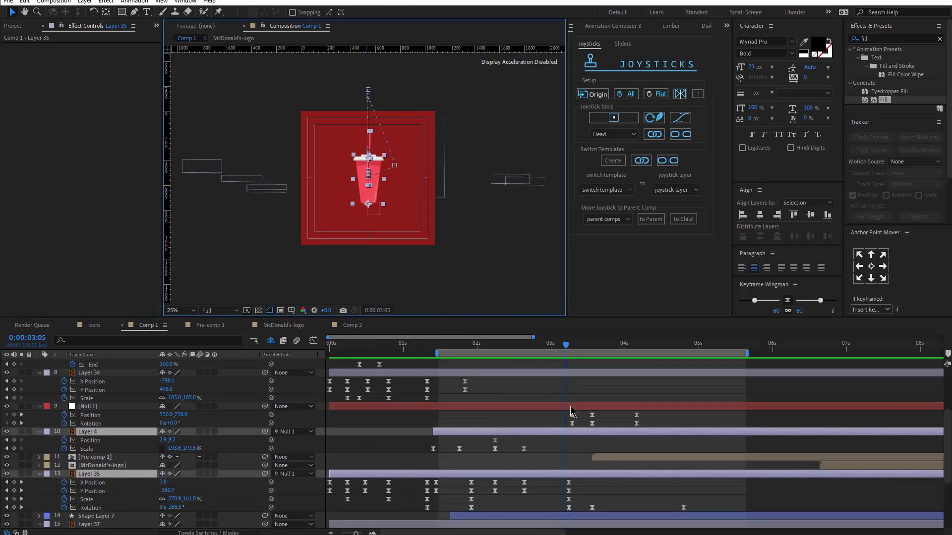
- Solo Null 1, Layer 4 and Layer 35, and scrub from 0:00:03:05 to view the cup's tilt
{"action": "left_click", "coordinate": [571, 407], "text": "ctrl"}
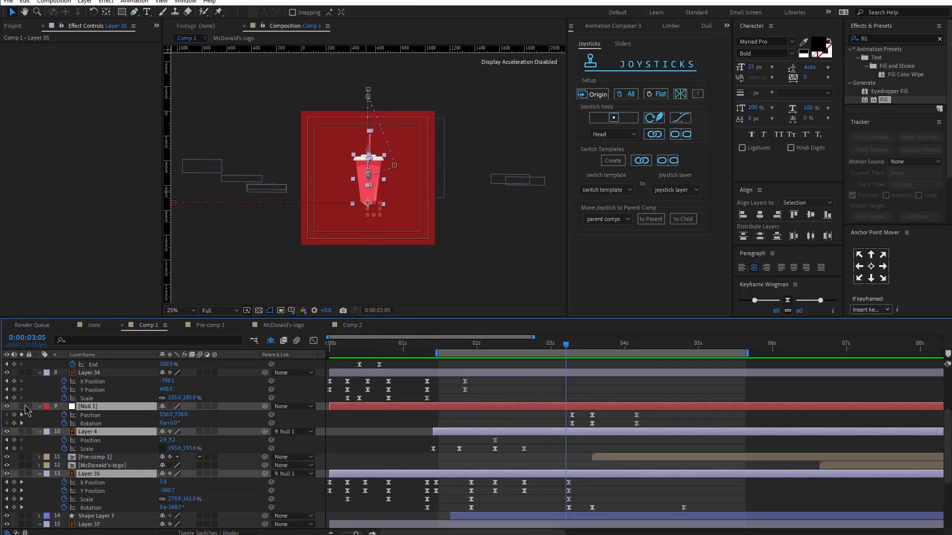
{"action": "left_click", "coordinate": [22, 406]}
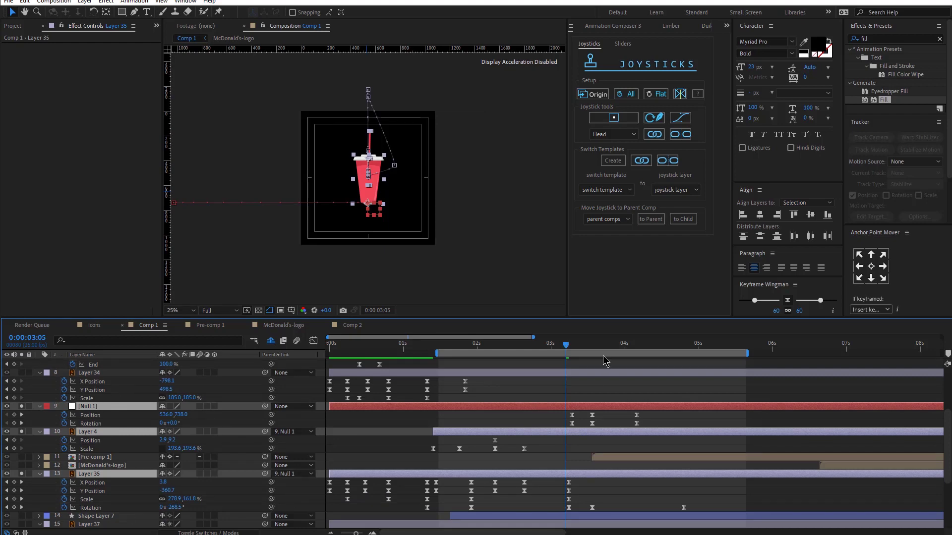
{"action": "left_click_drag", "start_coordinate": [568, 347], "coordinate": [591, 350]}
- Select Layer 35 and its Rotation keyframe near 0:00:03:13
{"action": "left_click", "coordinate": [599, 481]}
{"action": "left_click", "coordinate": [570, 474]}
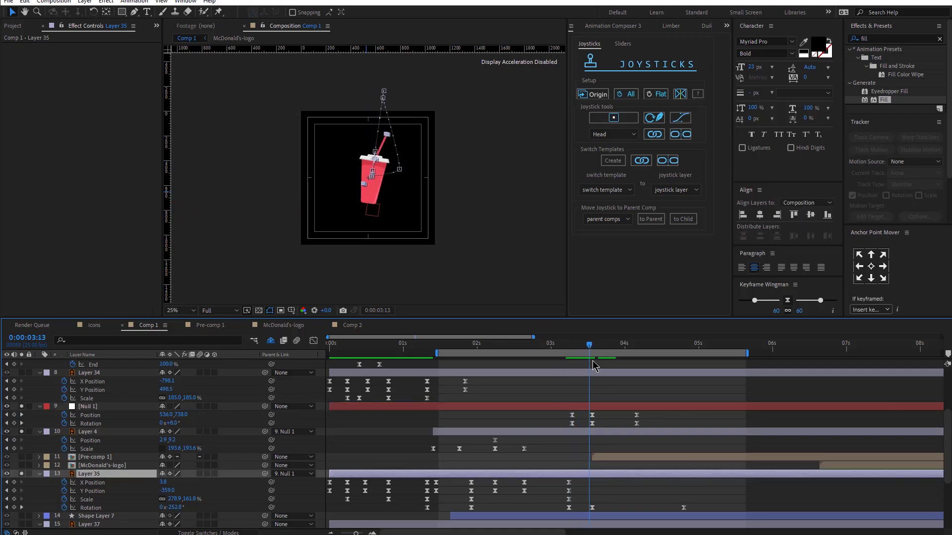
{"action": "left_click_drag", "start_coordinate": [606, 501], "coordinate": [584, 516]}
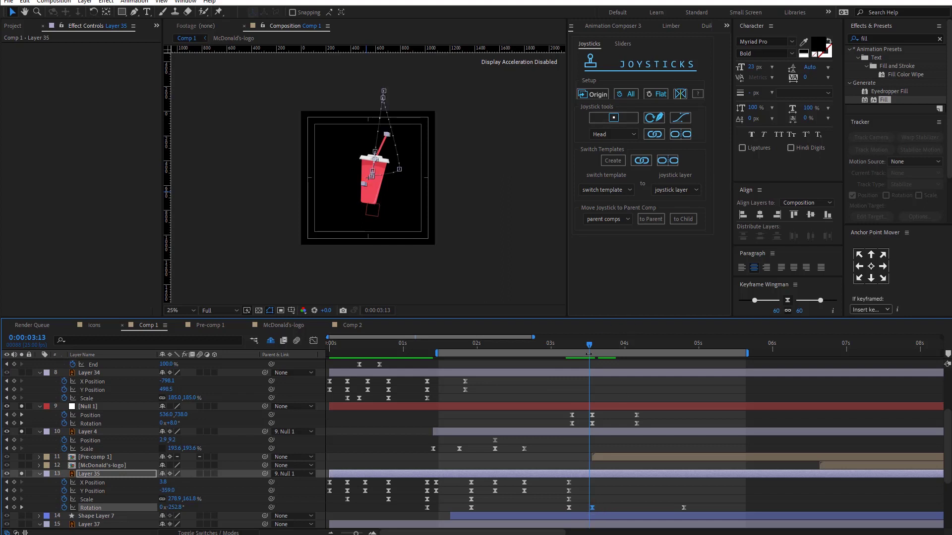
- Start the work area at 0:00:03:02 and preview the soloed cup and straw animation
{"action": "left_click_drag", "start_coordinate": [591, 347], "coordinate": [556, 351]}
{"action": "left_click", "coordinate": [99, 431]}
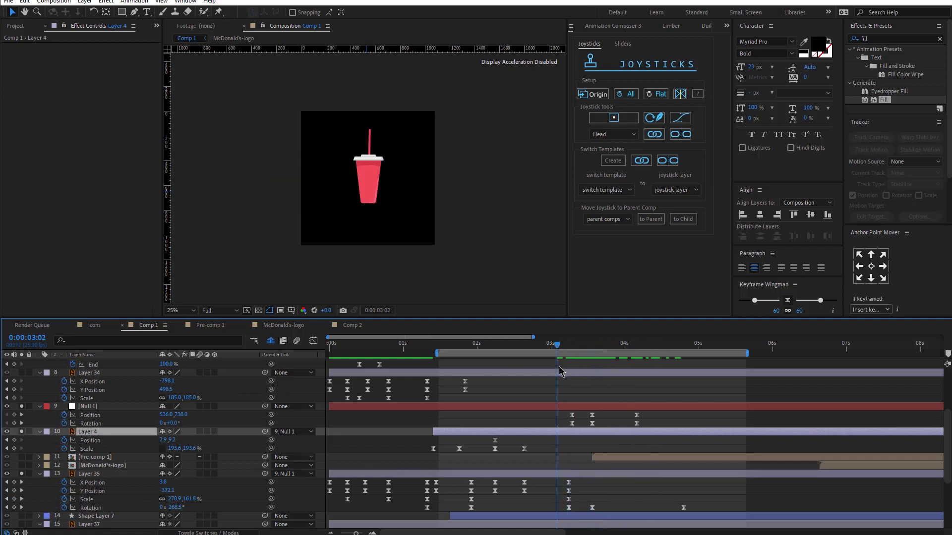
{"action": "key", "text": "b"}
{"action": "key", "text": "space"}
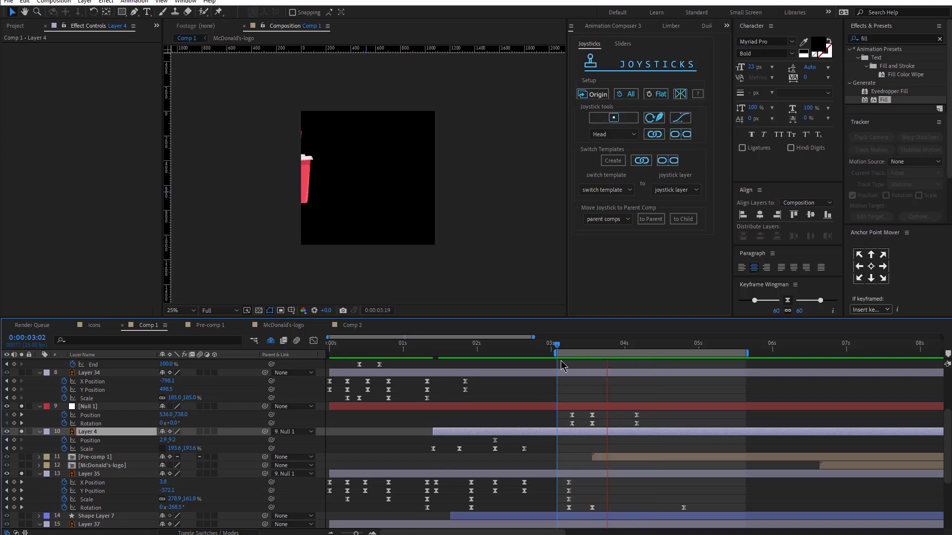
- Open Pre-comp 1, bring the fries artwork into view and return to 0:00:00:00
{"action": "double_click", "coordinate": [610, 457]}
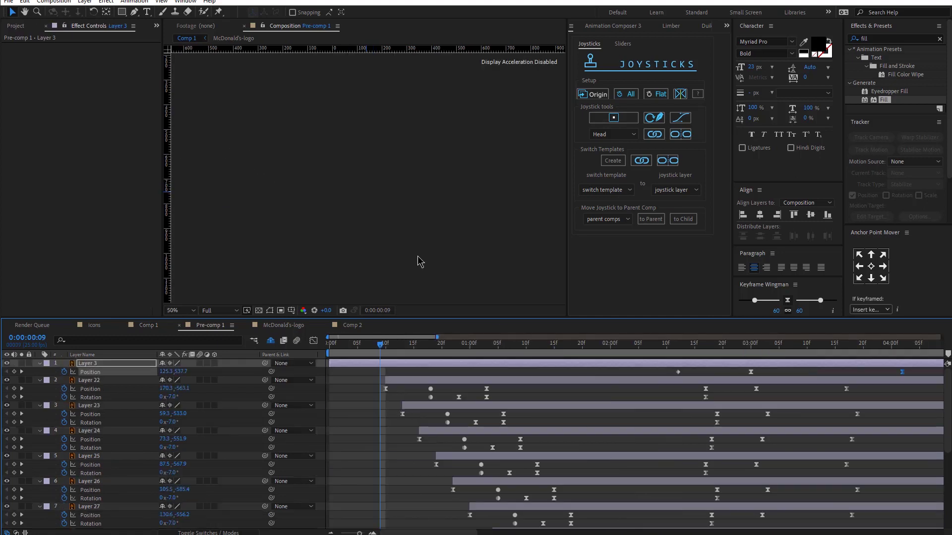
{"action": "left_click_drag", "start_coordinate": [373, 110], "coordinate": [412, 232]}
{"action": "left_click_drag", "start_coordinate": [375, 354], "coordinate": [329, 355]}
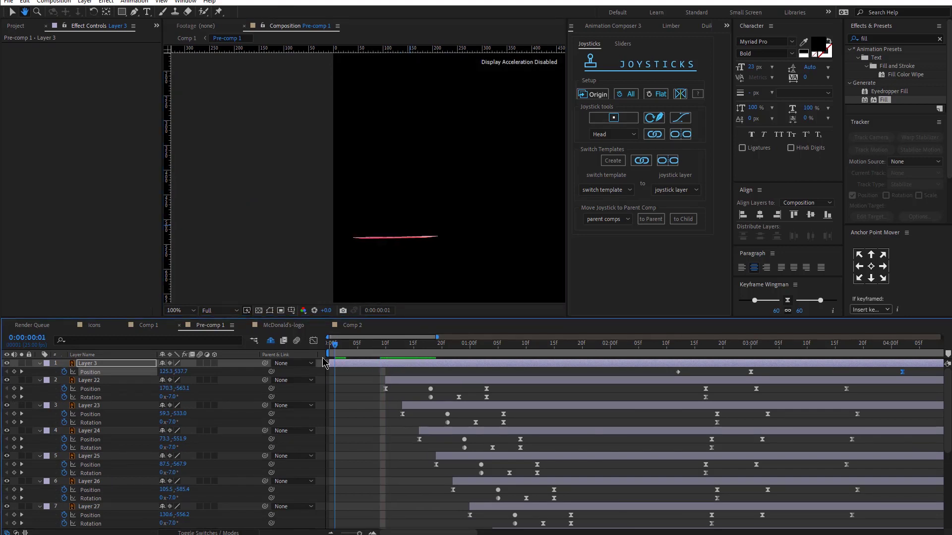
{"action": "key", "text": "v"}
- Reveal Layer 3's keyframed properties, preview the fries box and select its Scale keyframes
{"action": "left_click", "coordinate": [359, 364]}
{"action": "key", "text": "u"}
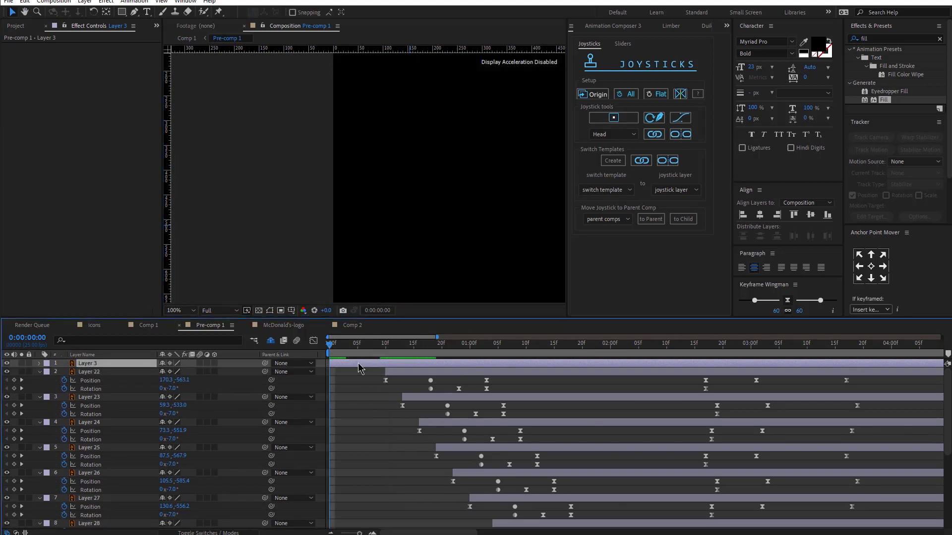
{"action": "key", "text": "u"}
{"action": "key", "text": "space"}
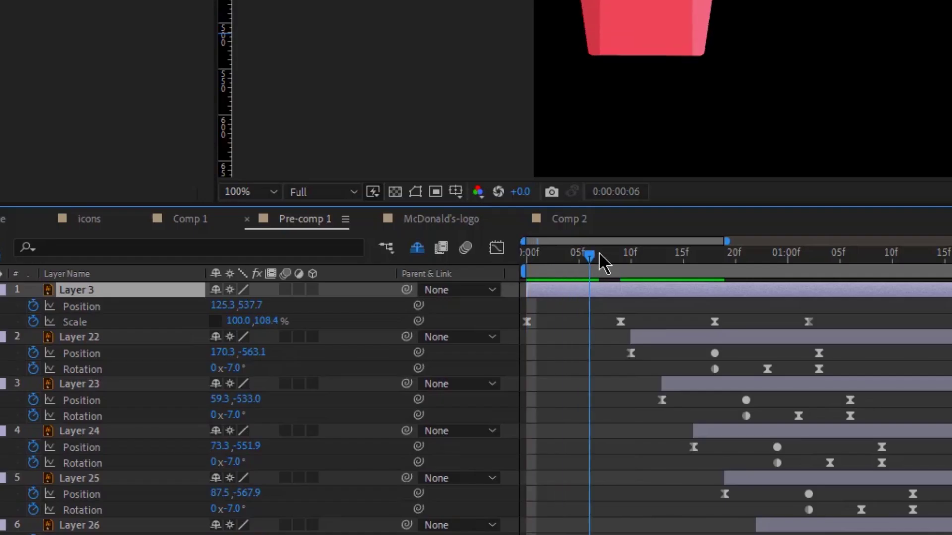
{"action": "left_click", "coordinate": [106, 323]}
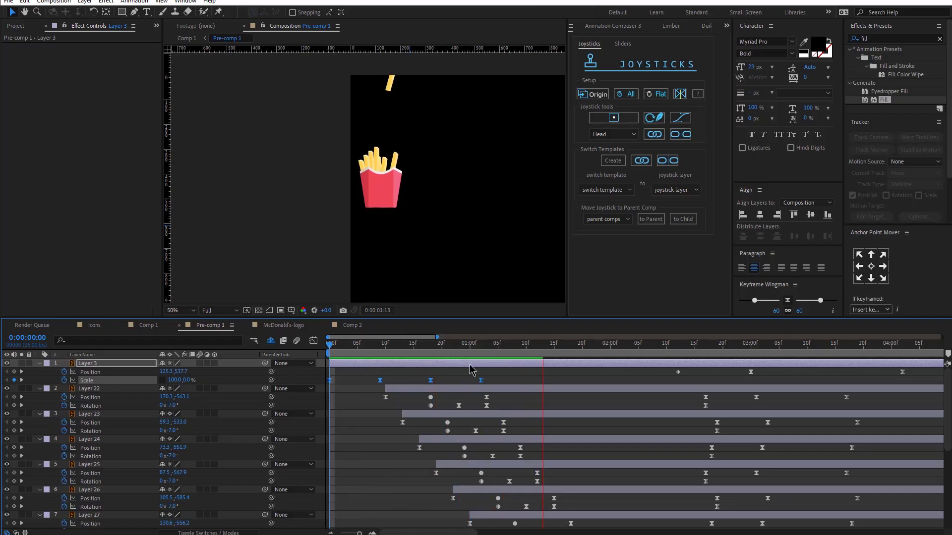
- Move to 0:00:00:15 and select Layer 22's Position and Rotation keyframes
{"action": "left_click_drag", "start_coordinate": [404, 350], "coordinate": [412, 350]}
{"action": "left_click", "coordinate": [126, 398]}
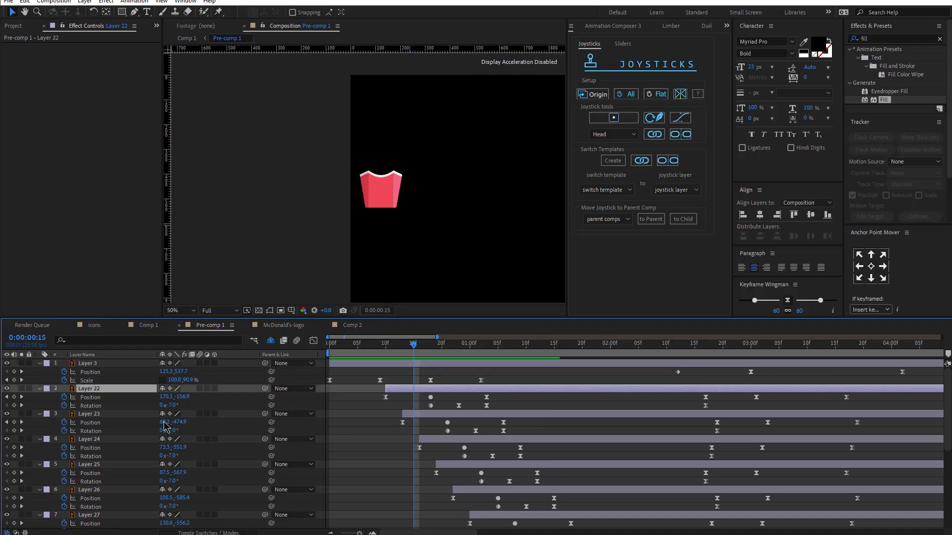
{"action": "left_click", "coordinate": [99, 321], "text": "shift"}
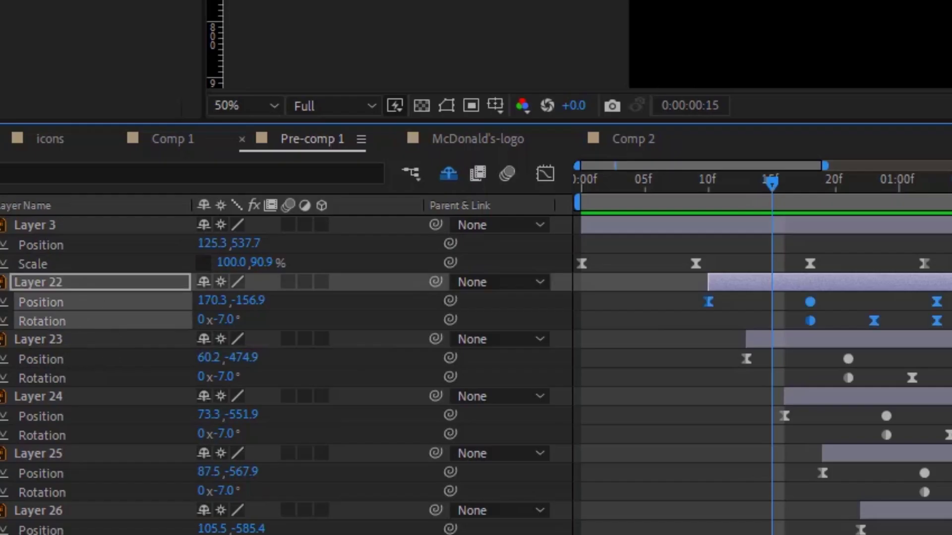
- Deselect the keyframes and preview the fries' entrance and their exit from 0:00:02:11 in Pre-comp 1
{"action": "key", "text": "F2"}
{"action": "key", "text": "space"}
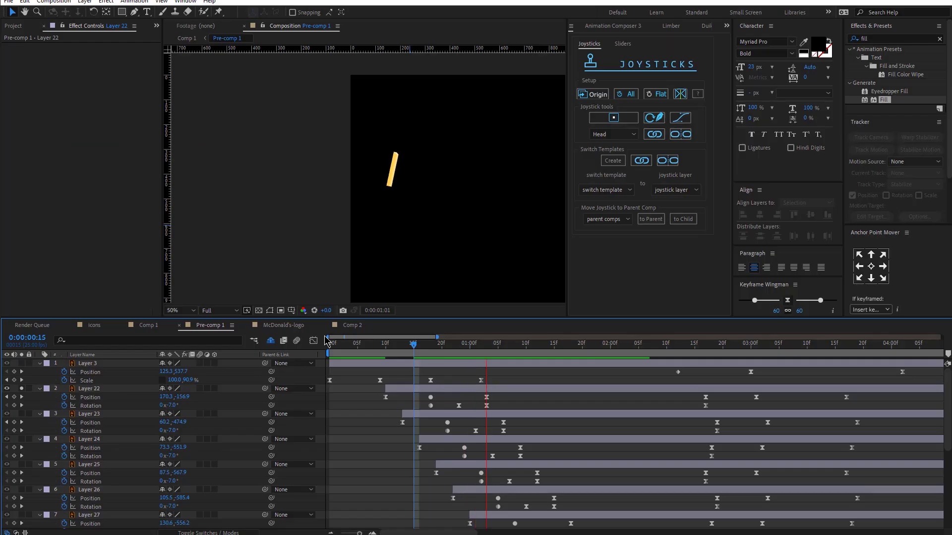
{"action": "key", "text": "space"}
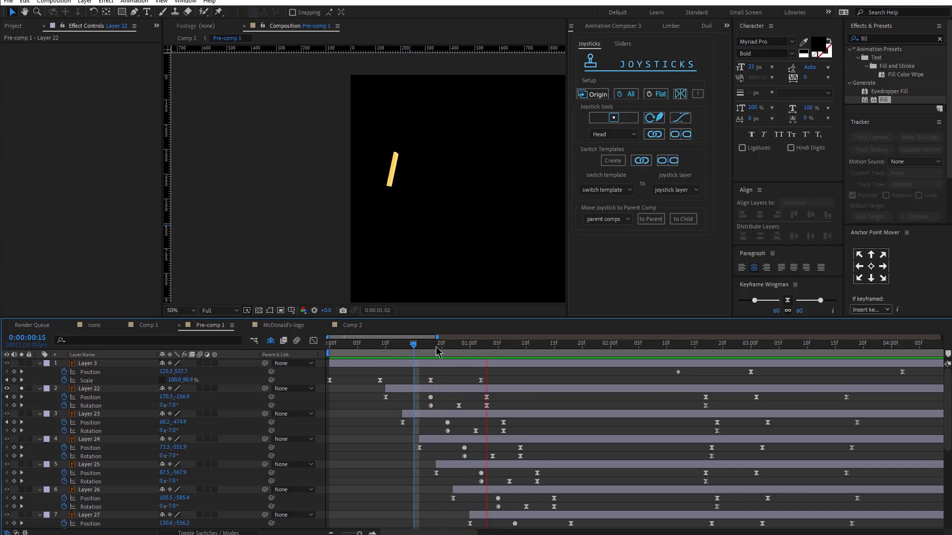
{"action": "key", "text": "space"}
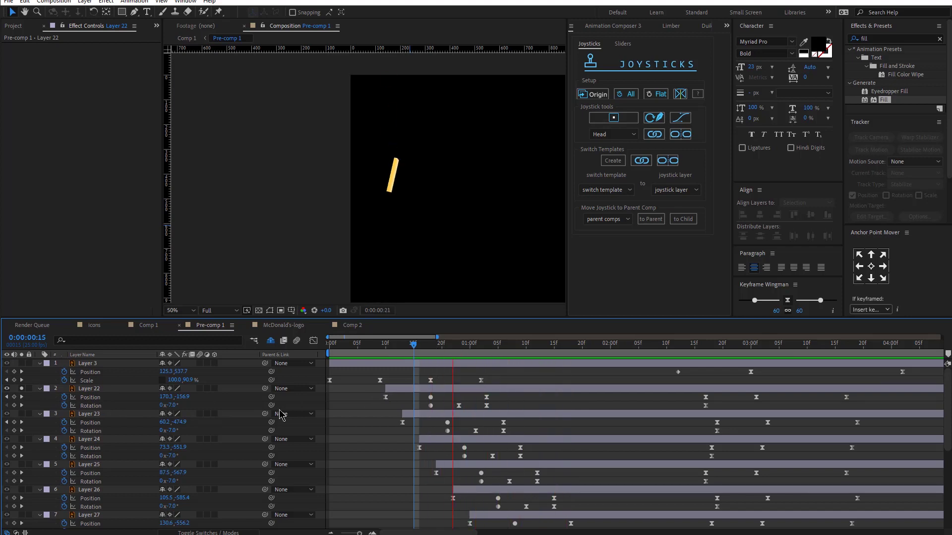
{"action": "key", "text": "space"}
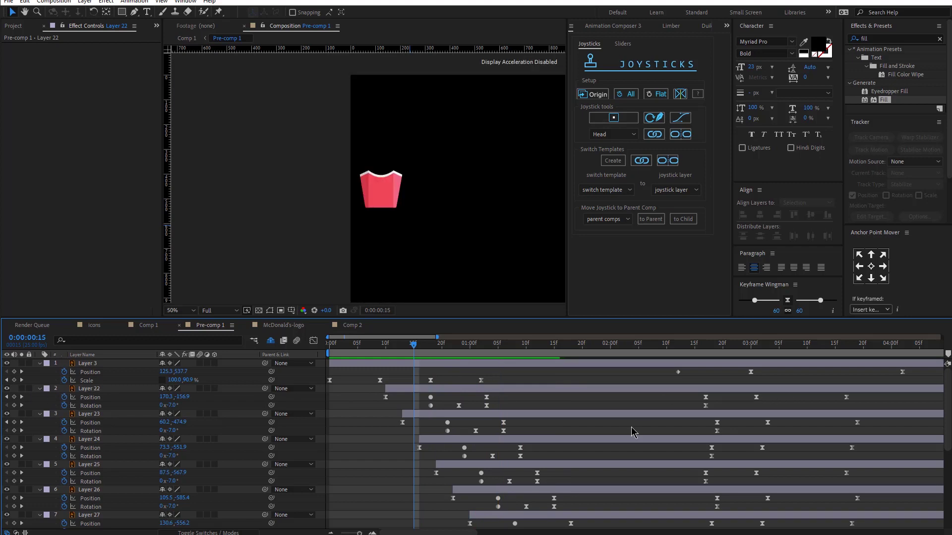
{"action": "key", "text": "space"}
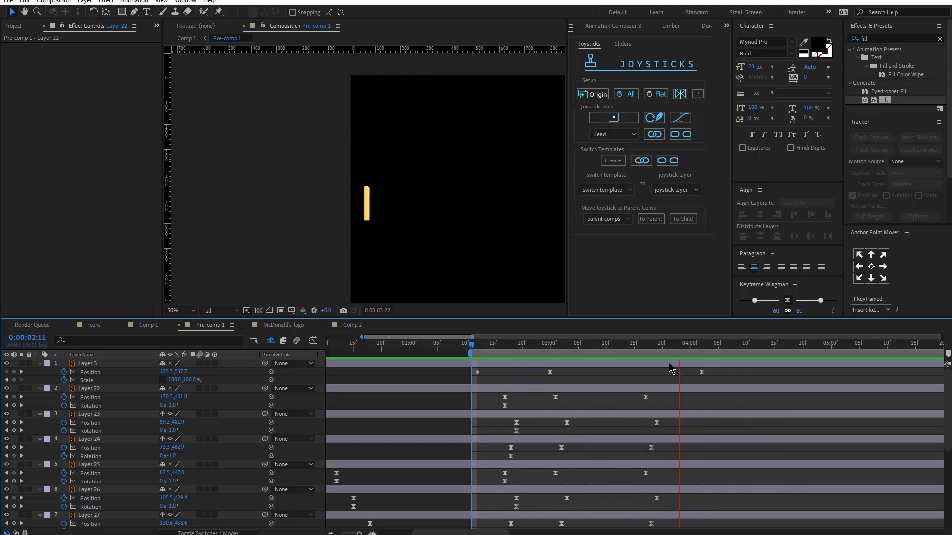
- Return to Comp 1, move to 0:00:07:04 and open the McDonald's-logo precomp
{"action": "left_click", "coordinate": [94, 326]}
{"action": "left_click", "coordinate": [149, 325]}
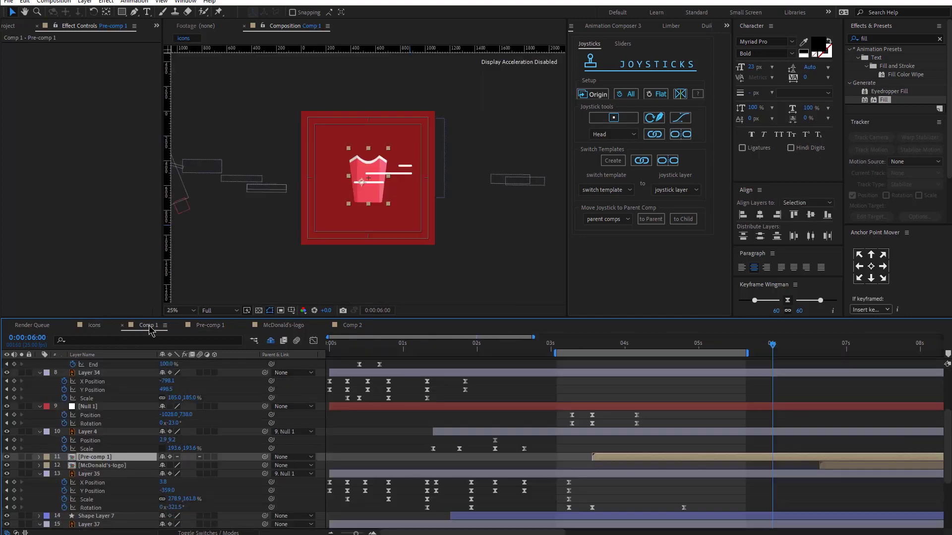
{"action": "key", "text": "space"}
{"action": "left_click_drag", "start_coordinate": [780, 348], "coordinate": [858, 341]}
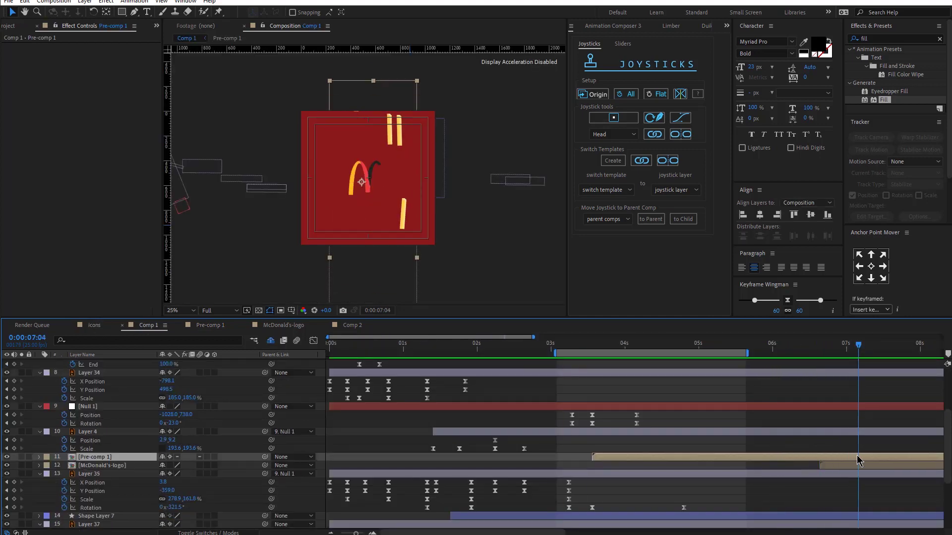
{"action": "double_click", "coordinate": [858, 463]}
- Go to 0:00:00:00 in McDonald's-logo and reveal the keyframed End properties of the three shape layers
{"action": "left_click_drag", "start_coordinate": [325, 351], "coordinate": [278, 395]}
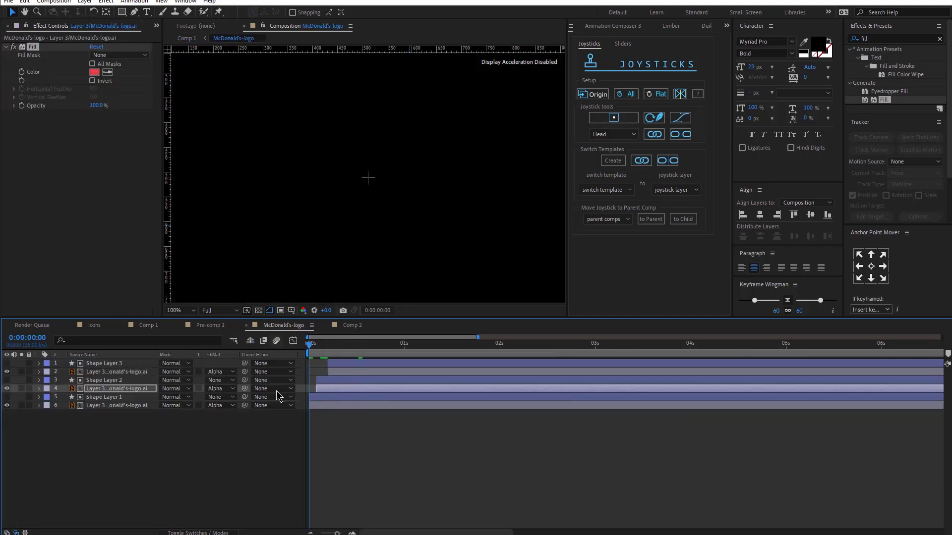
{"action": "left_click_drag", "start_coordinate": [131, 510], "coordinate": [68, 286]}
{"action": "key", "text": "u"}
{"action": "left_click", "coordinate": [353, 474]}
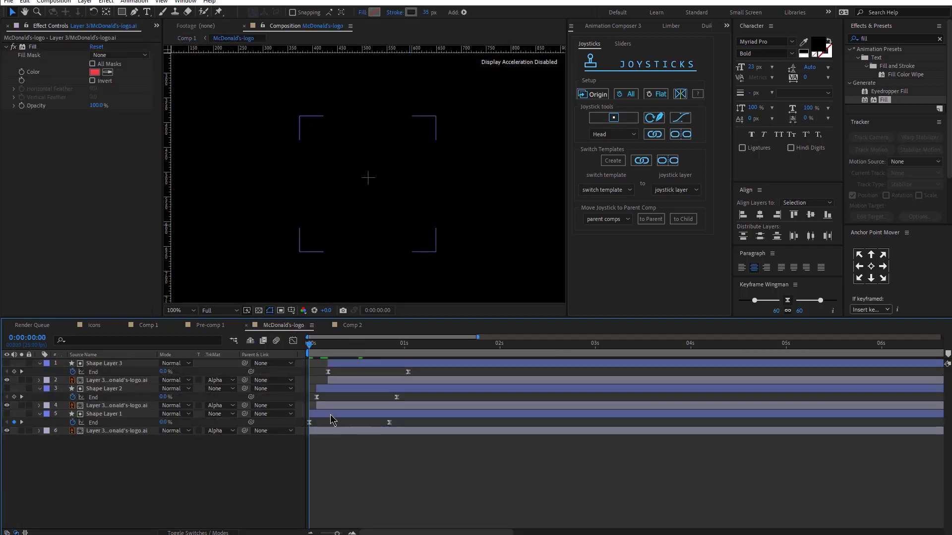
- Show and solo Shape Layer 1, preview its trim path animation and turn the solo off
{"action": "left_click", "coordinate": [9, 423]}
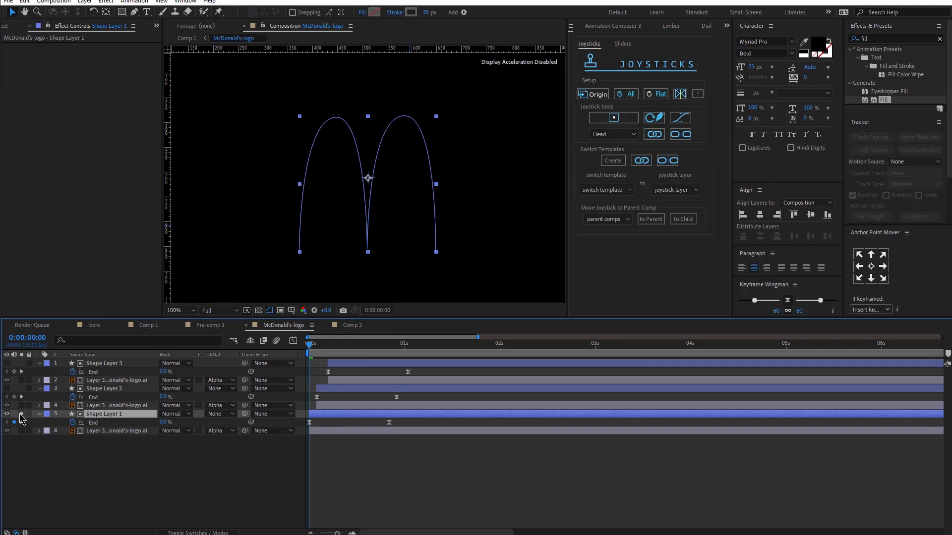
{"action": "left_click", "coordinate": [21, 414]}
{"action": "key", "text": "space"}
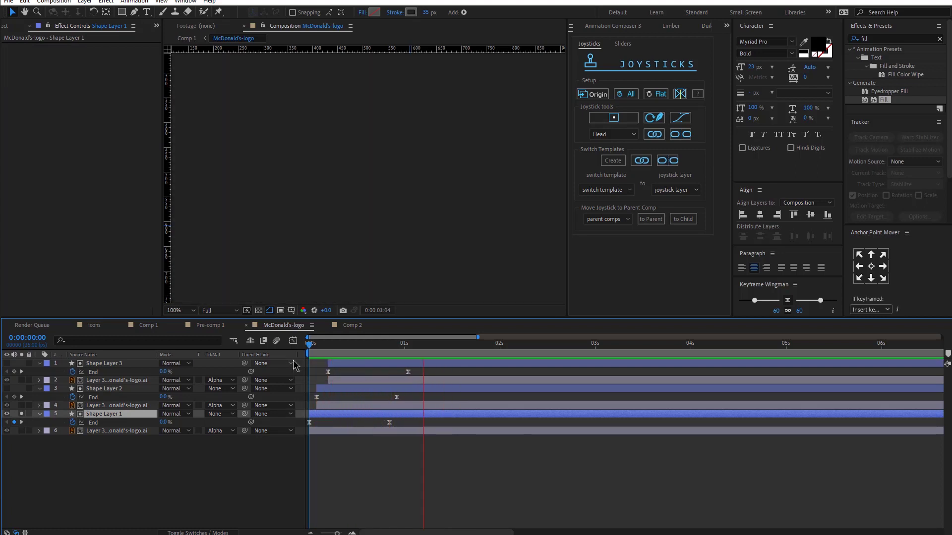
{"action": "left_click", "coordinate": [21, 414]}
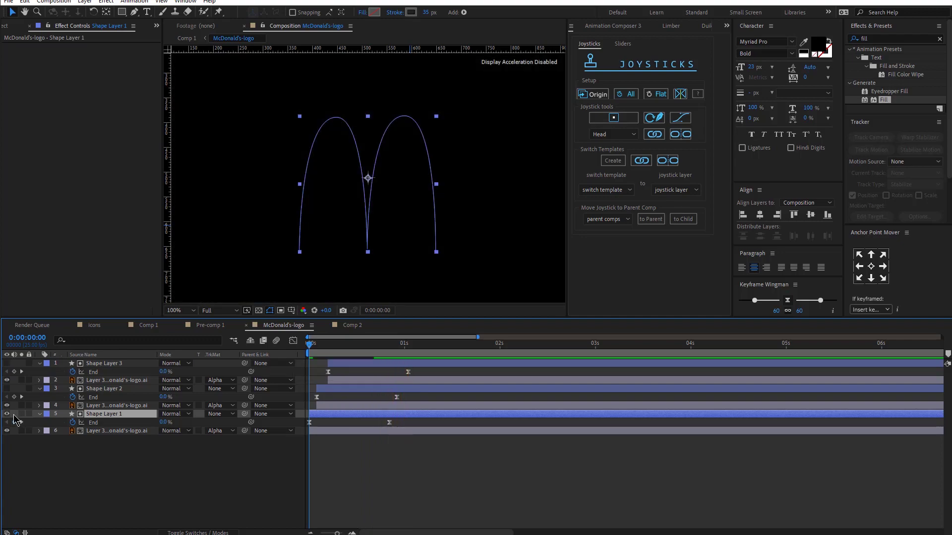
- Select the logo artwork in layer 6, preview the matted logo reveal and move to 0:00:00:08
{"action": "left_click", "coordinate": [119, 431]}
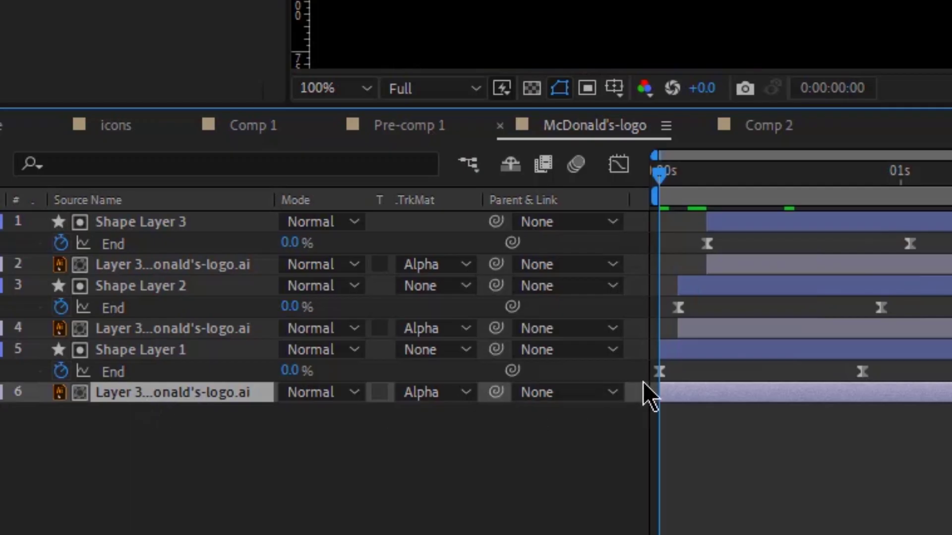
{"action": "key", "text": "space"}
{"action": "key", "text": "space"}
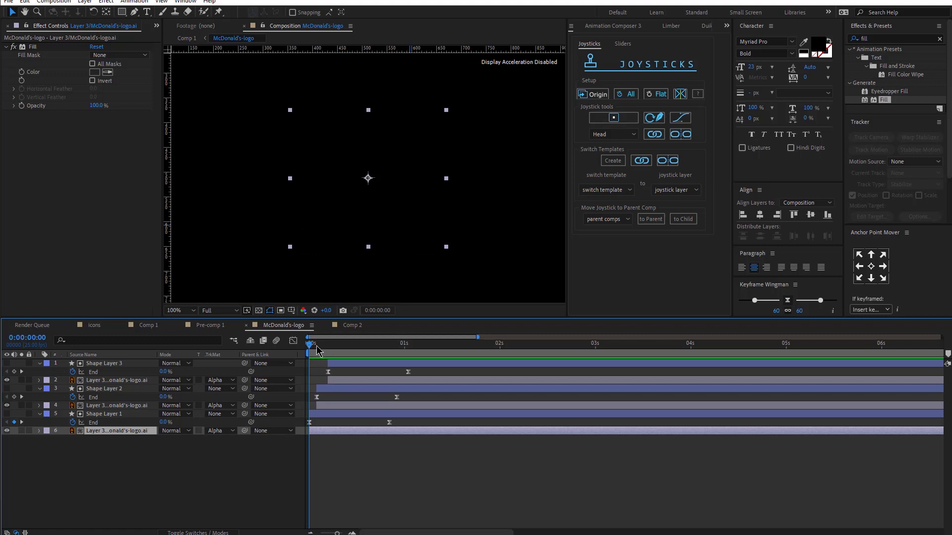
{"action": "left_click_drag", "start_coordinate": [680, 177], "coordinate": [736, 176]}
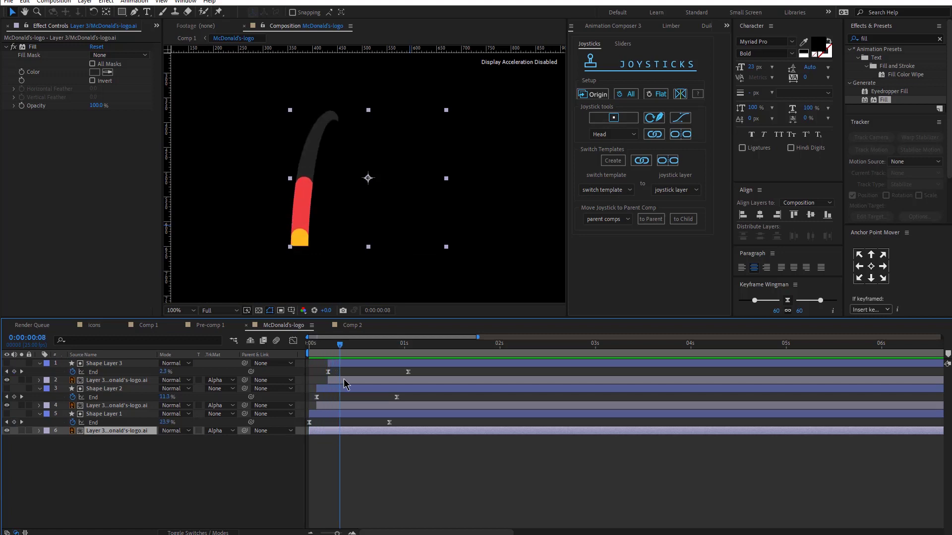
- Examine the red Fill effect on the layer 4 logo copy and select the layer 2 copy for comparison
{"action": "left_click", "coordinate": [330, 406]}
{"action": "left_click", "coordinate": [33, 47]}
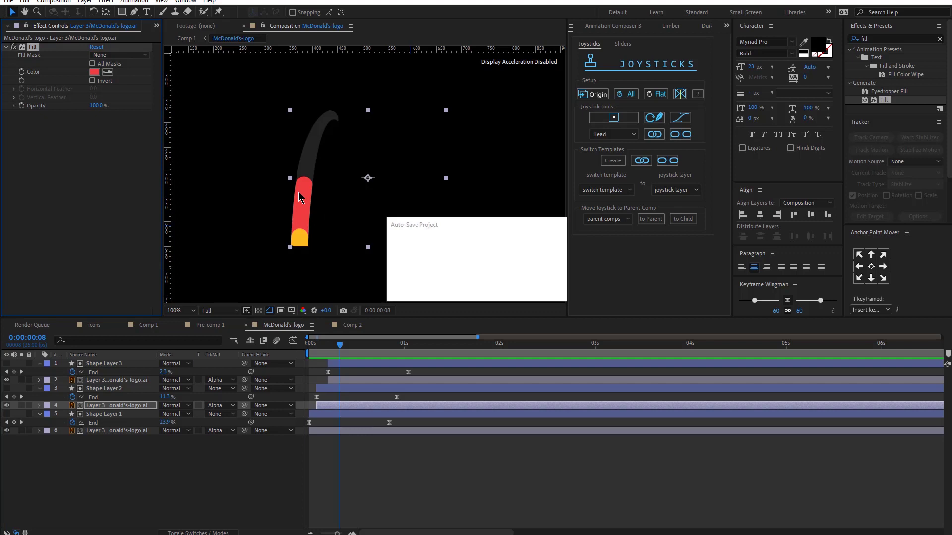
{"action": "left_click", "coordinate": [354, 381]}
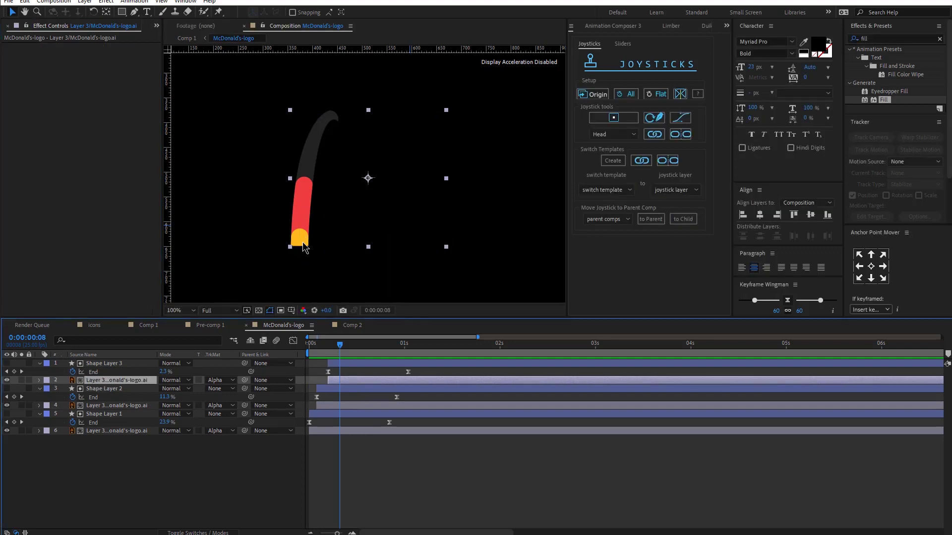
- Scrub the logo reveal to 0:00:01:17 and return to Comp 1 to watch the full animation
{"action": "left_click_drag", "start_coordinate": [354, 338], "coordinate": [406, 350]}
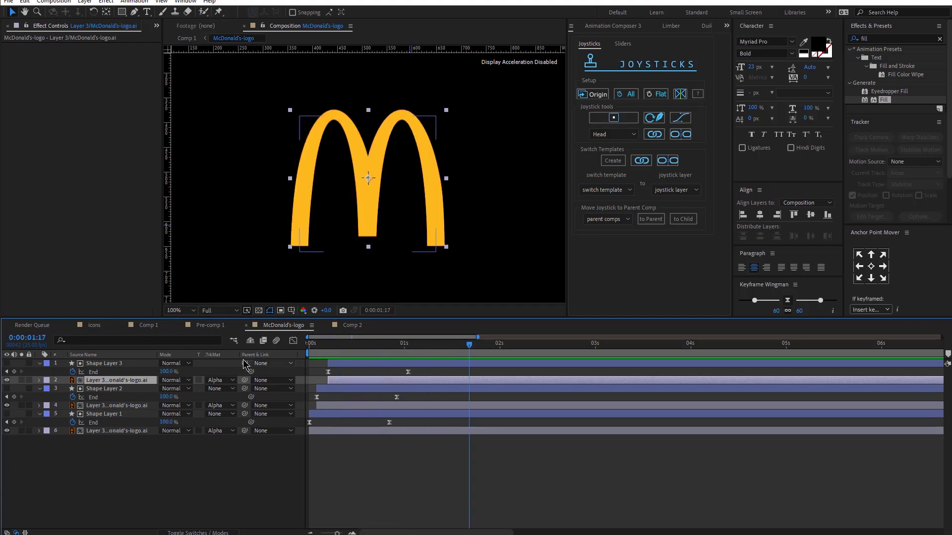
{"action": "left_click", "coordinate": [148, 325]}
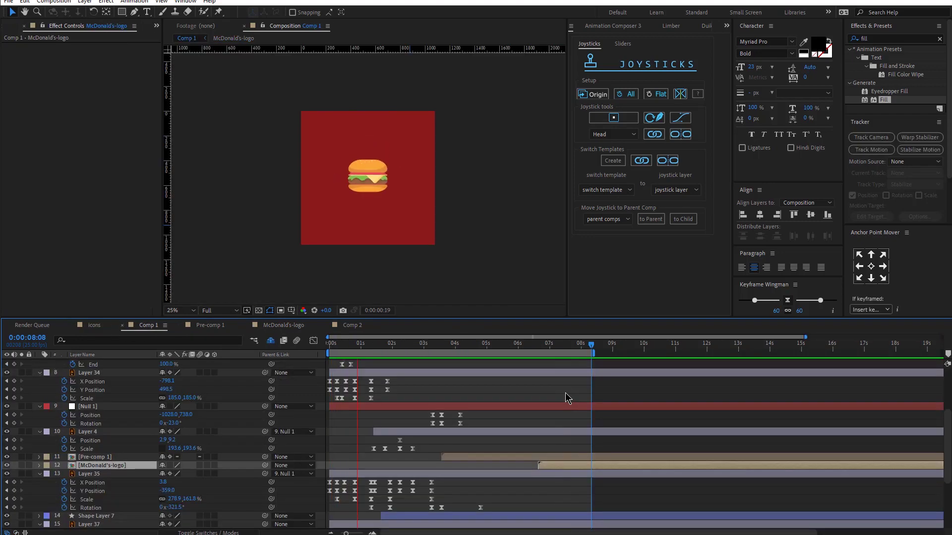